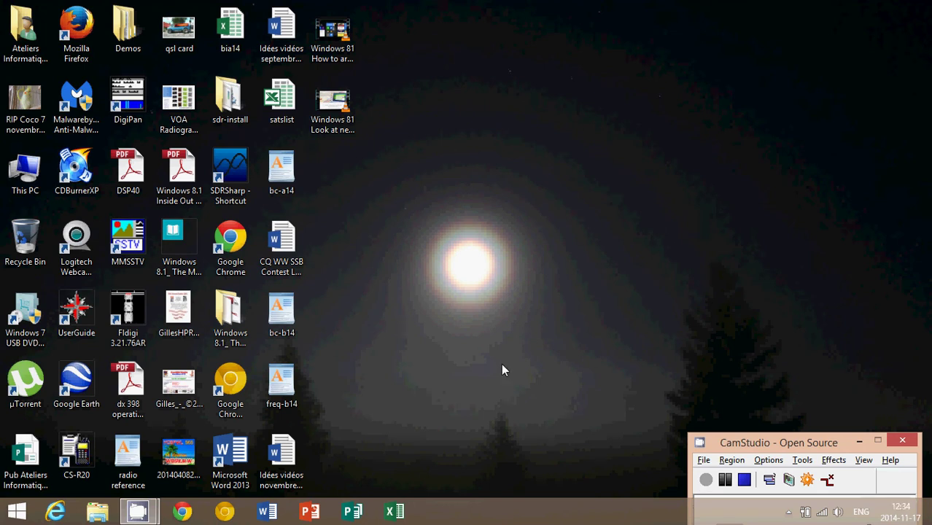
# Step: Bring up the Start screen and scroll to the Video streaming and Office 2013 tile groups
pyautogui.press('super')
pyautogui.scroll(-5, 415, 431)
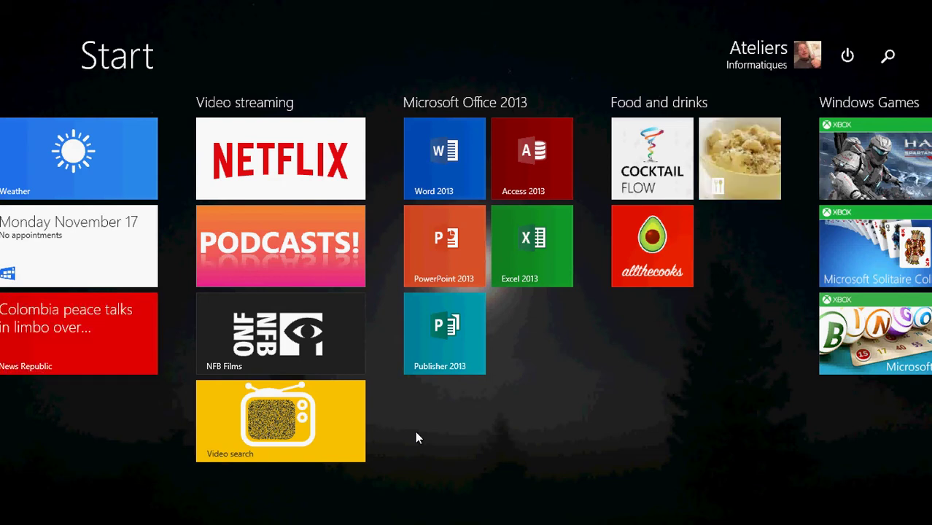
# Step: Return from the Start screen to the desktop
pyautogui.press('super')
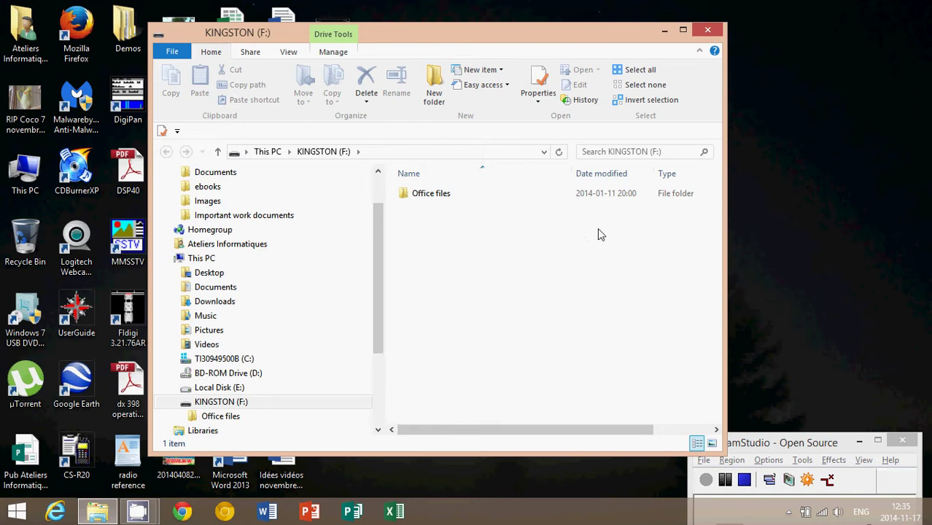
pyautogui.click(711, 31)
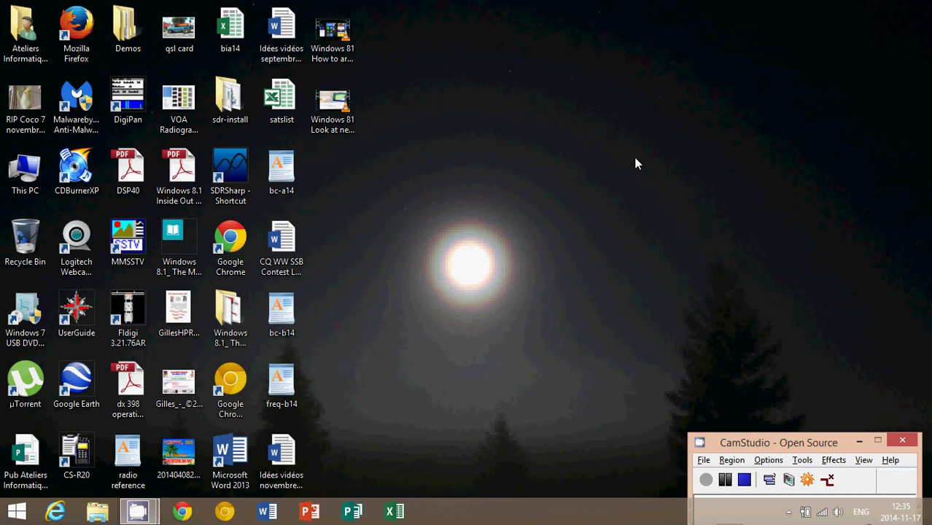
pyautogui.press('super')
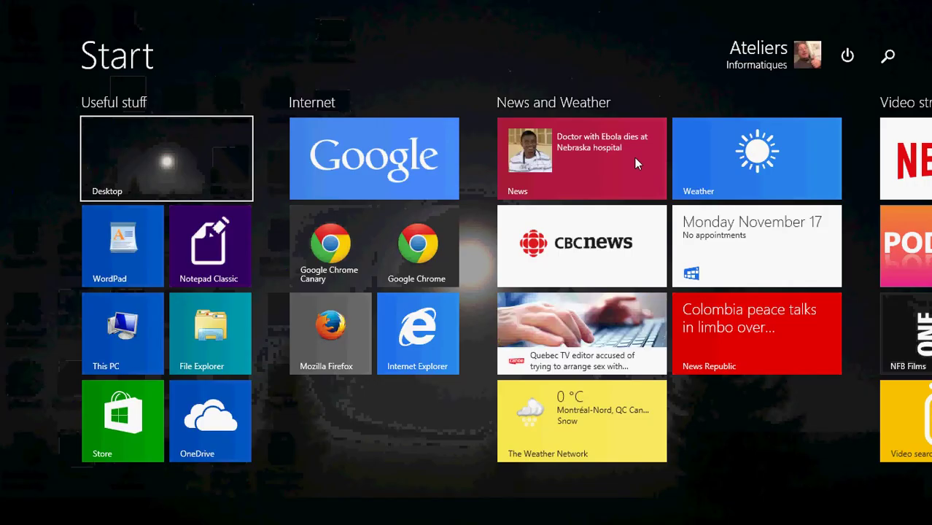
pyautogui.scroll(-5, 635, 157)
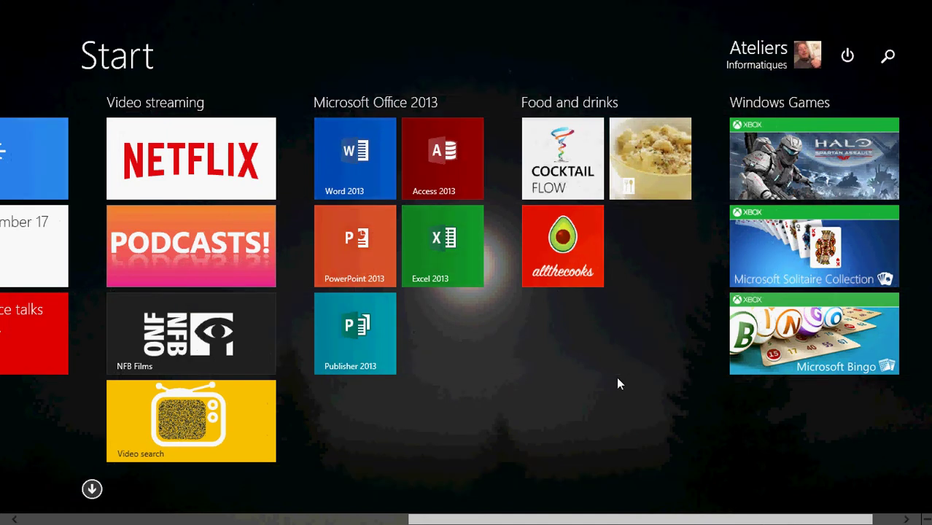
pyautogui.scroll(5, 617, 376)
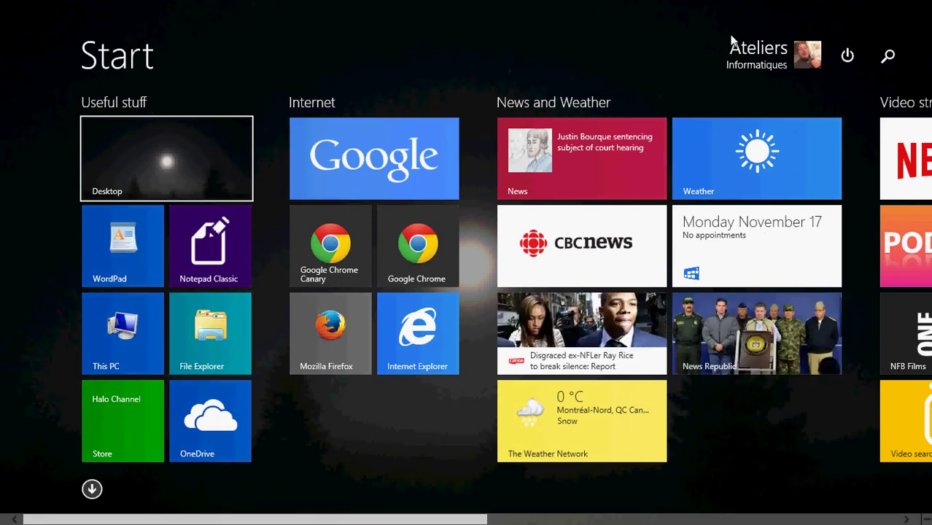
pyautogui.click(886, 56)
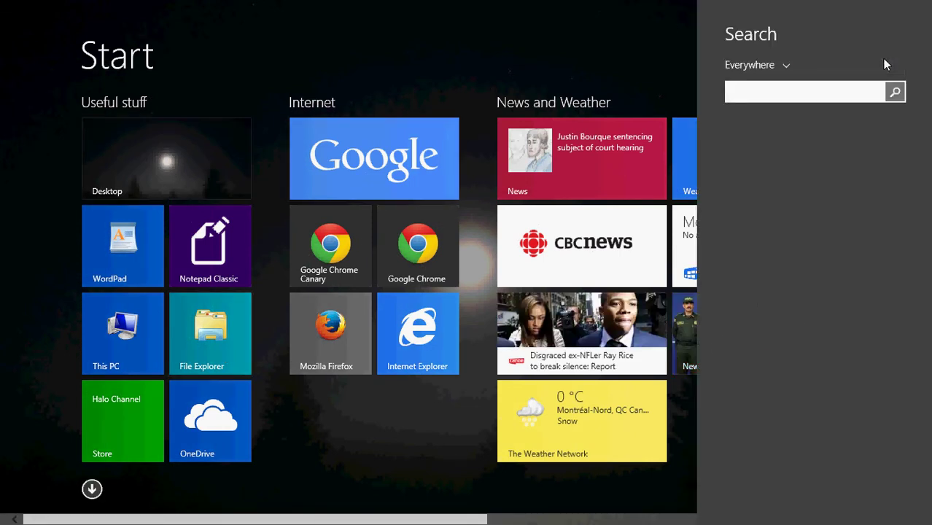
pyautogui.write('file explorer')
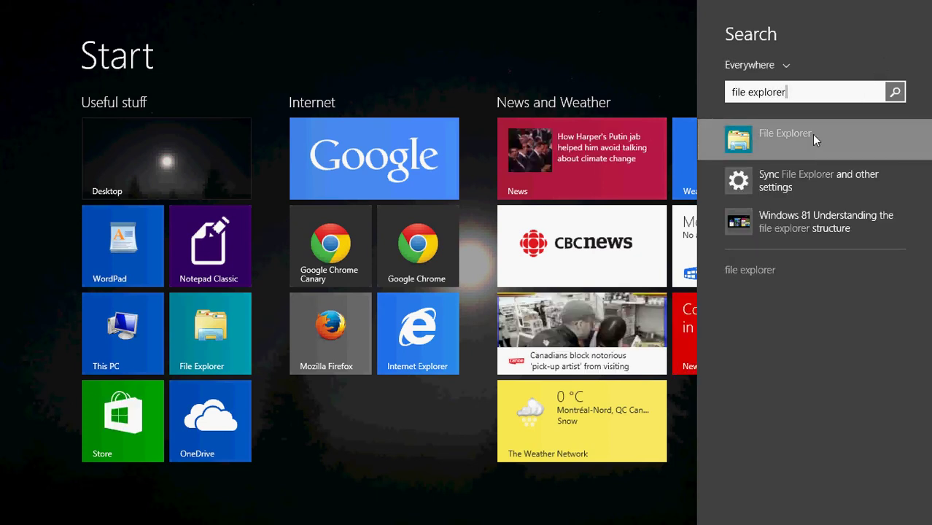
pyautogui.click(205, 178)
pyautogui.click(206, 177)
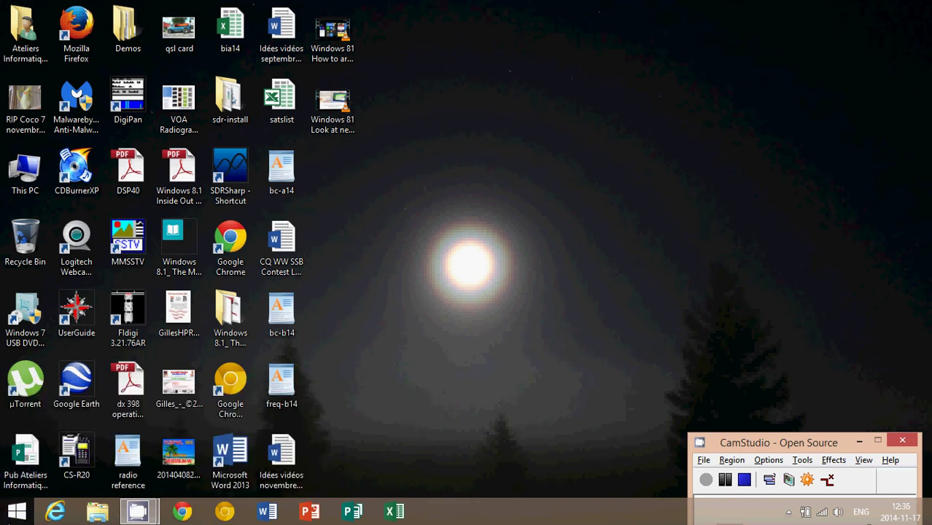
# Step: Search the Start screen for 'file ex' and launch File Explorer on This PC
pyautogui.click(16, 510)
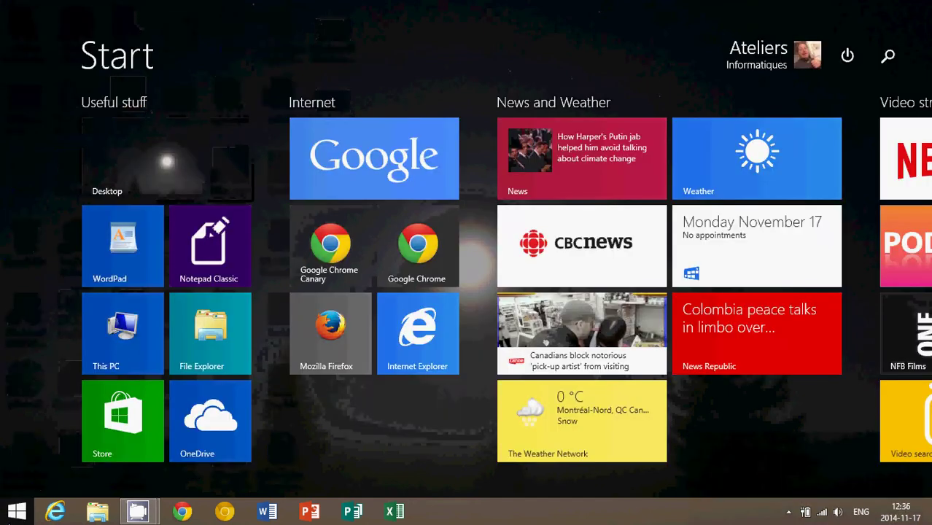
pyautogui.click(879, 58)
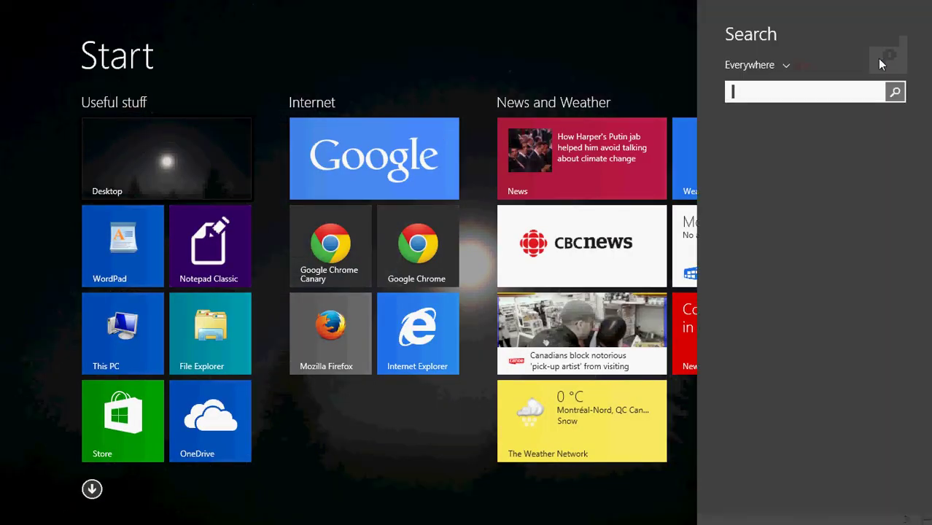
pyautogui.write('file explorer')
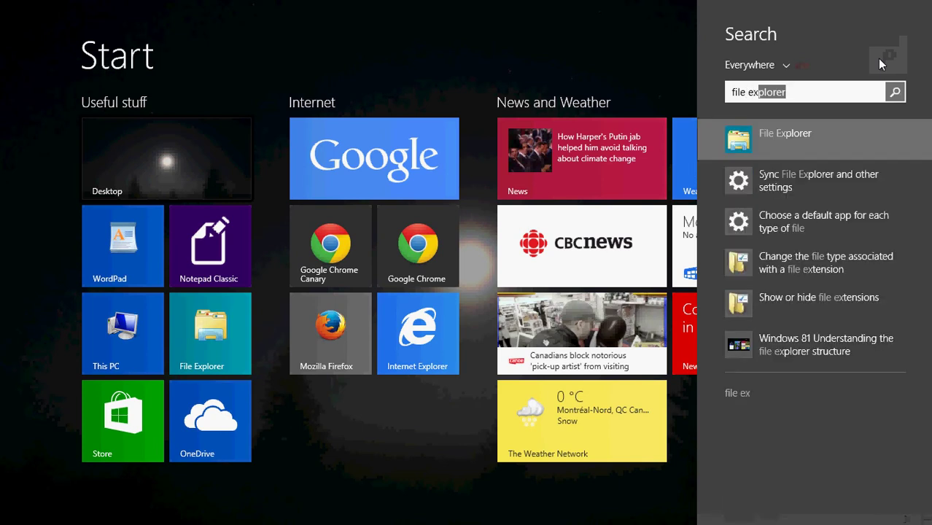
pyautogui.click(806, 146)
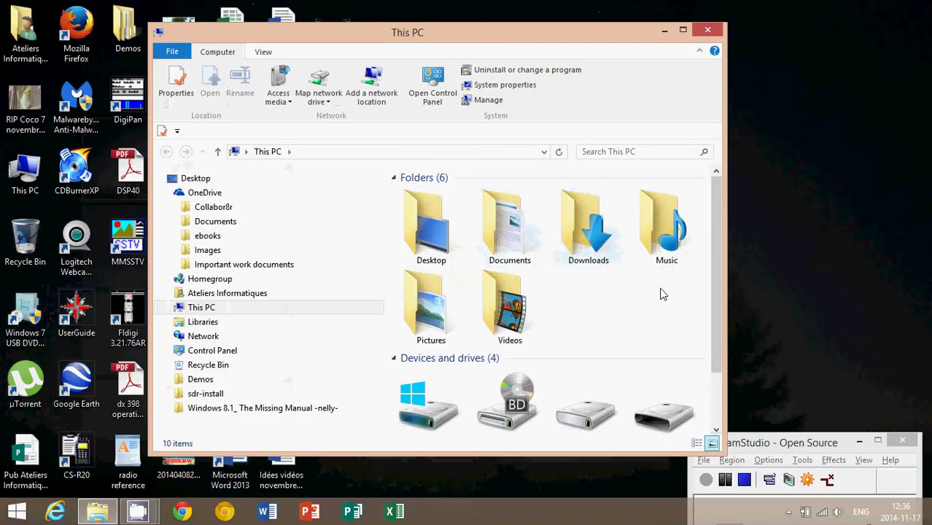
# Step: Maximize This PC, open KINGSTON (F:) to view its Office files folder, then close it
pyautogui.click(682, 30)
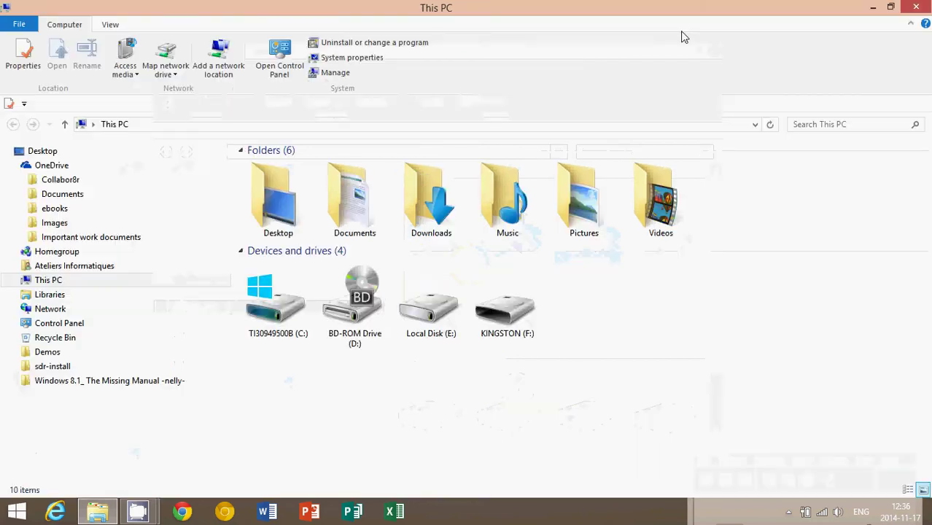
pyautogui.click(511, 318)
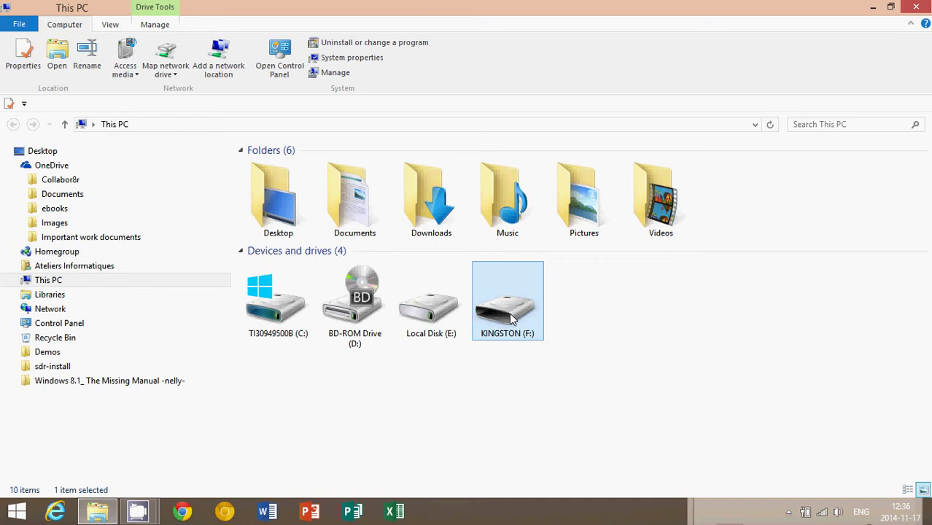
pyautogui.doubleClick(510, 318)
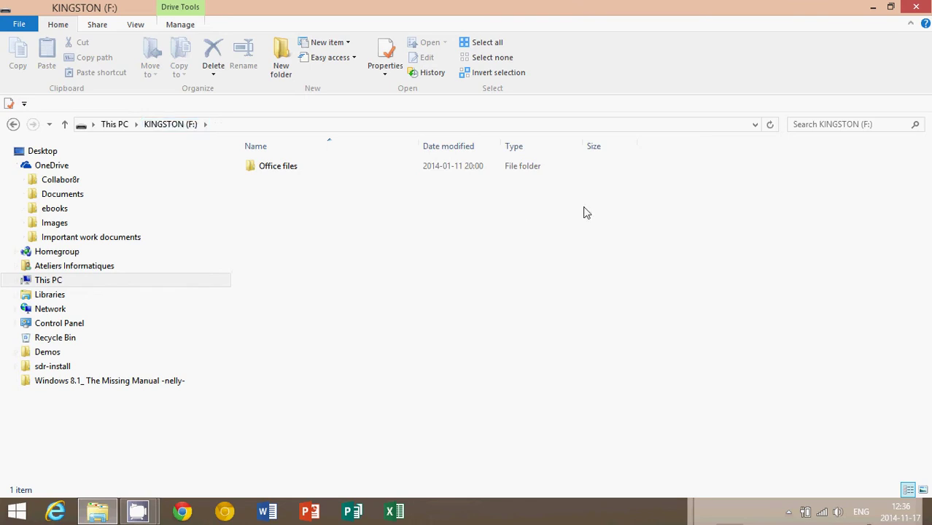
pyautogui.click(916, 6)
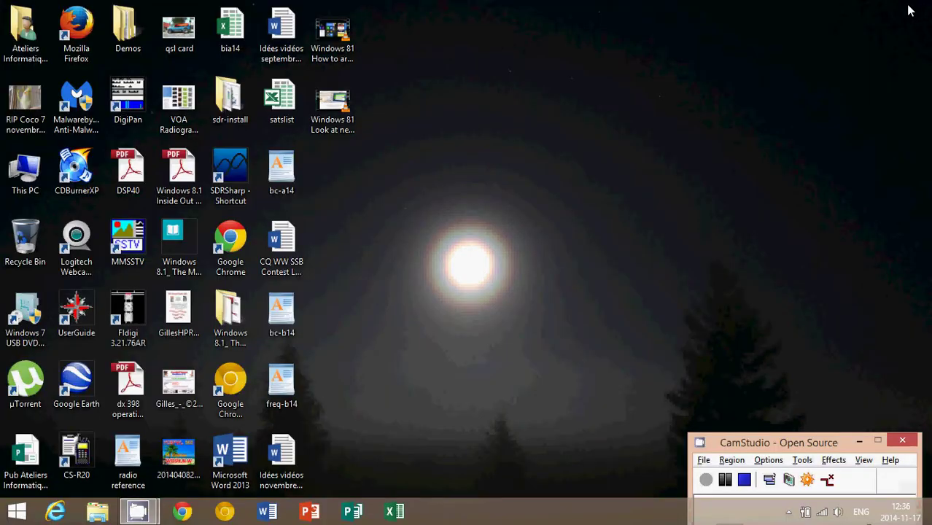
# Step: Select the HP Stream laptop and start screen tiles videos on the desktop and send them to KINGSTON (F:)
pyautogui.click(95, 511)
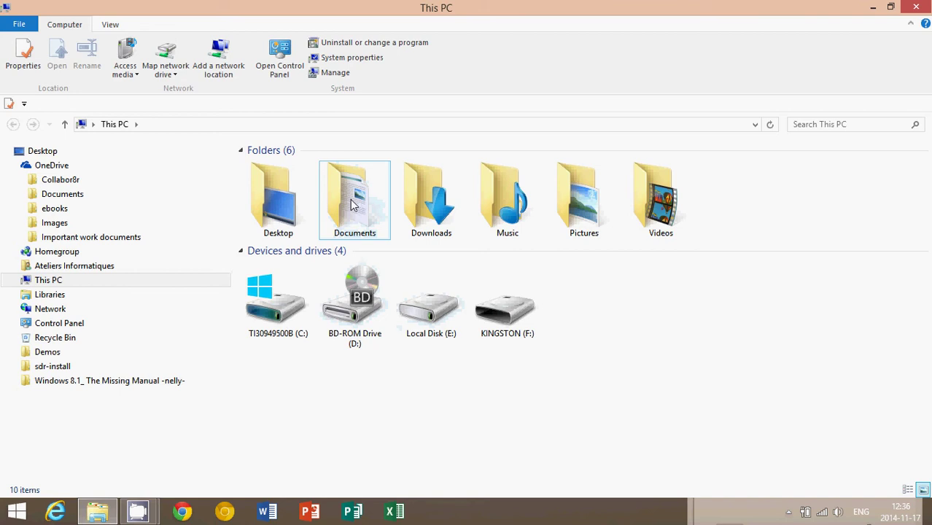
pyautogui.click(918, 7)
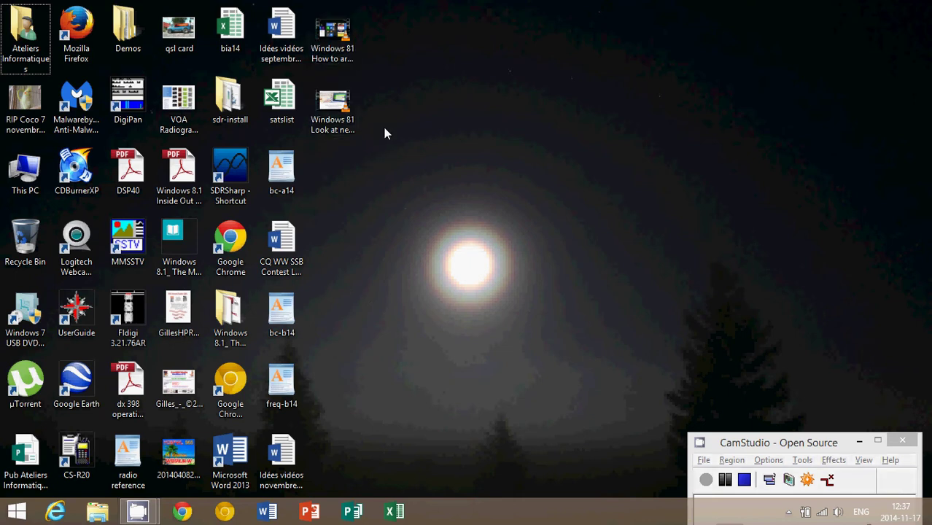
pyautogui.moveTo(341, 109)
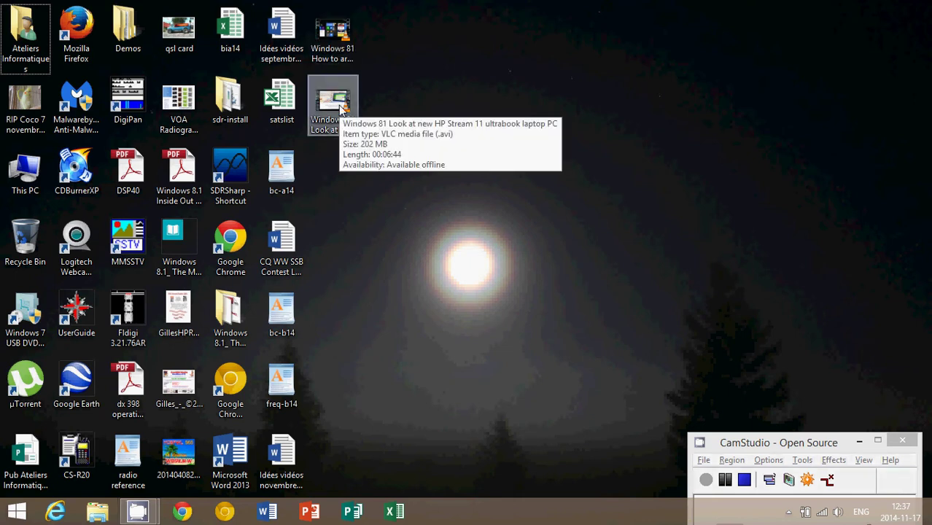
pyautogui.click(342, 108)
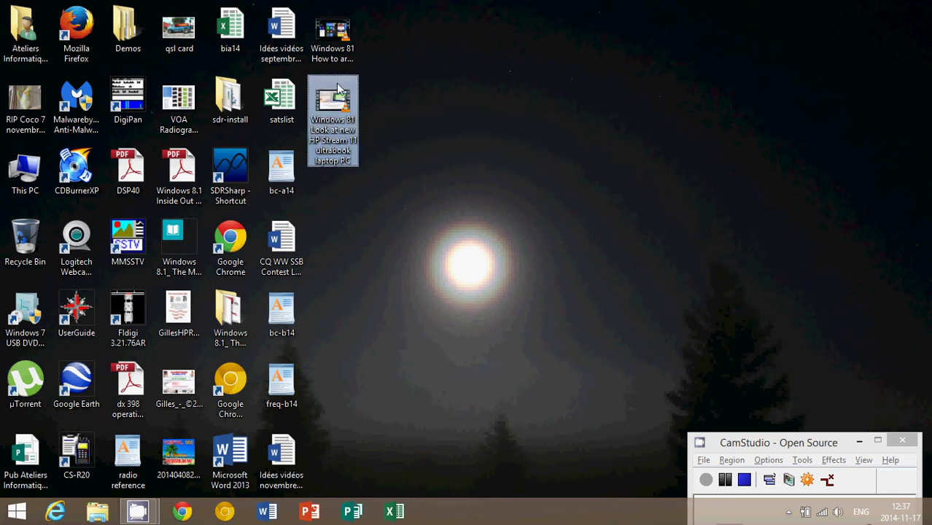
pyautogui.keyDown('ctrl'); pyautogui.click(335, 38); pyautogui.keyUp('ctrl')
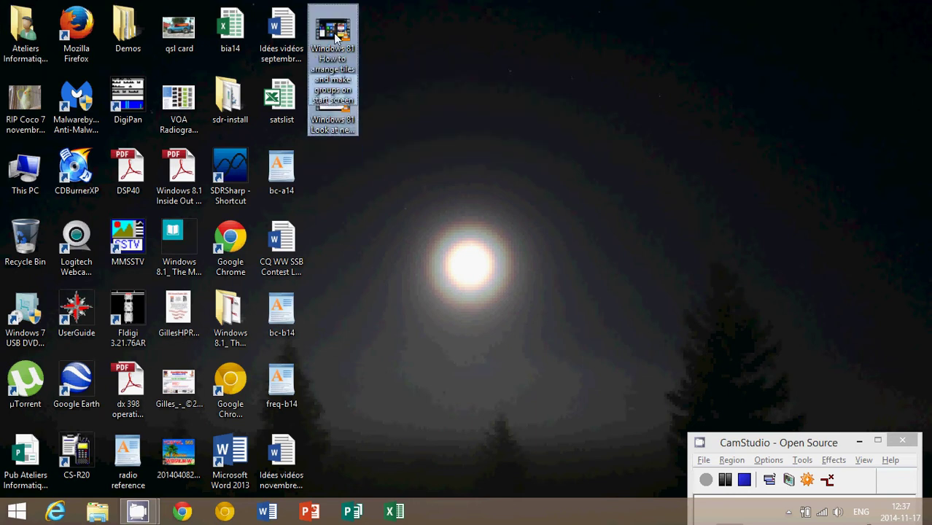
pyautogui.rightClick(335, 38)
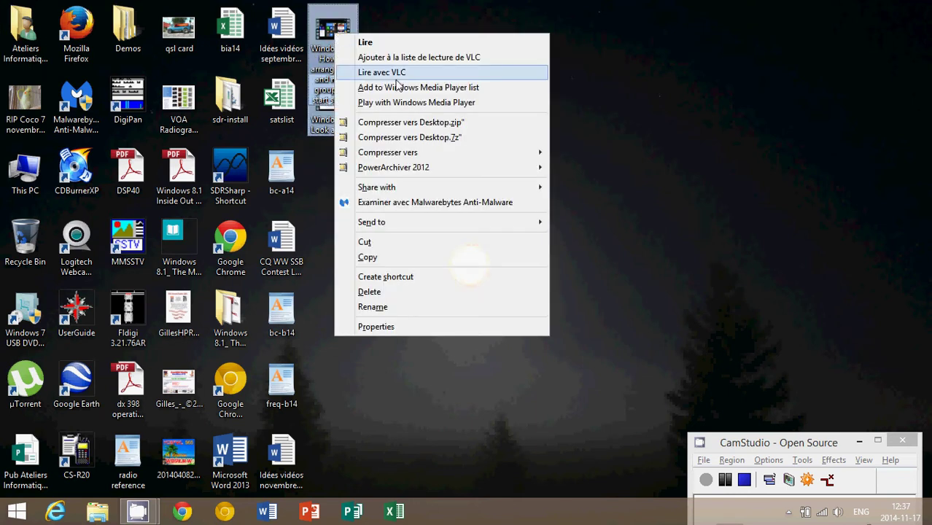
pyautogui.moveTo(496, 220)
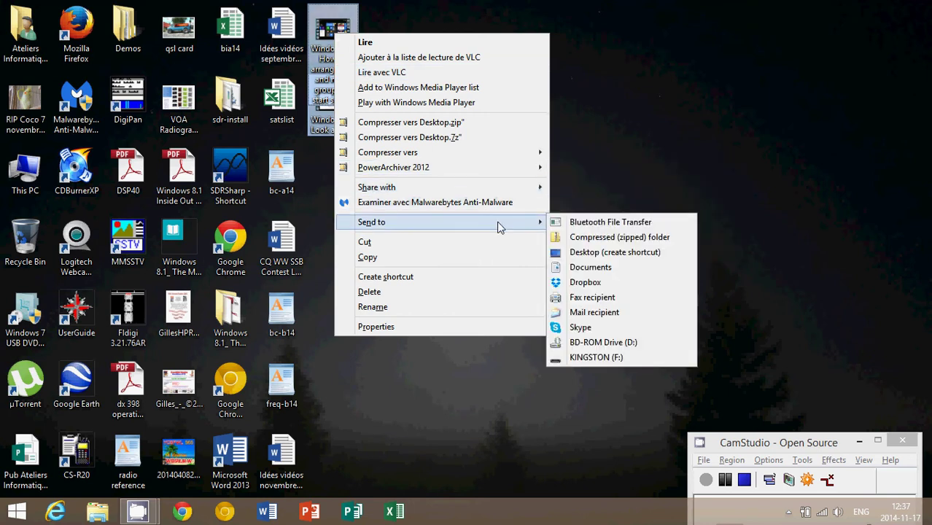
pyautogui.click(631, 365)
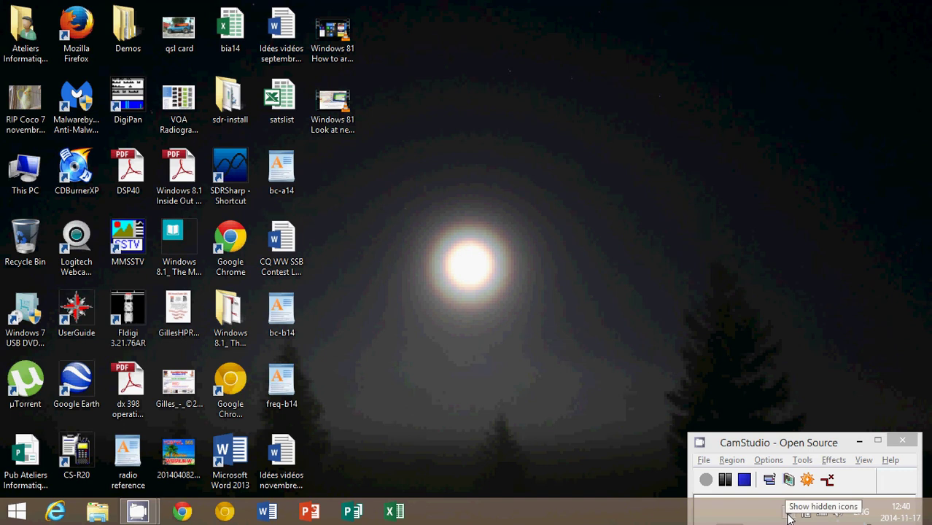
# Step: Eject the KINGSTON DataTraveler 2.0 drive through Safely Remove Hardware in the system tray
pyautogui.click(788, 512)
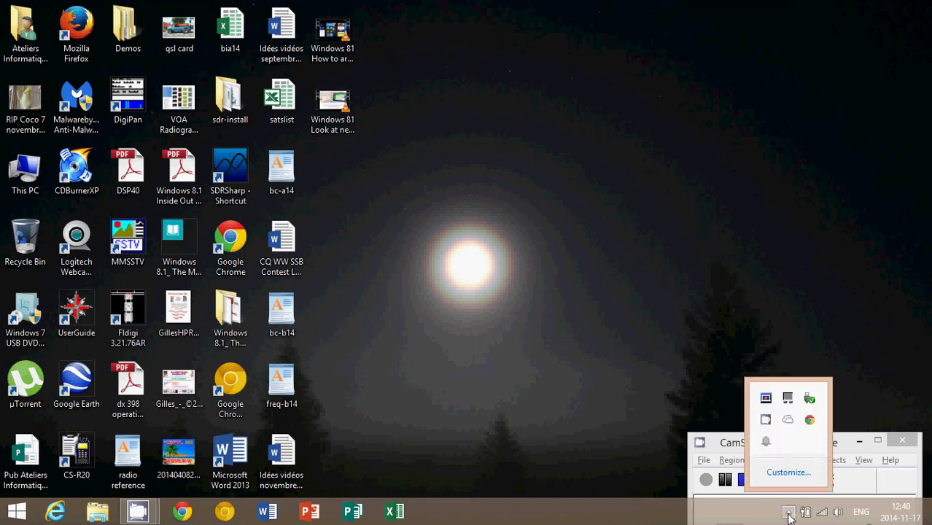
pyautogui.click(809, 405)
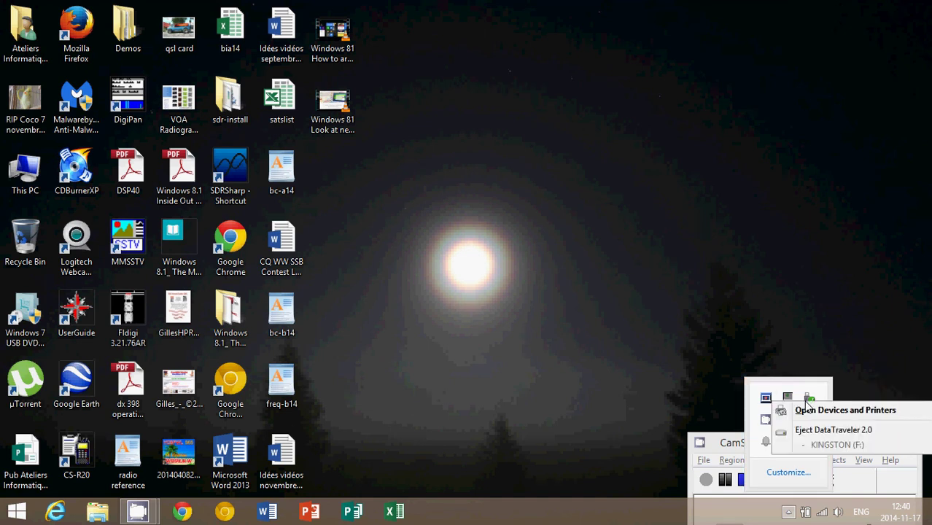
pyautogui.click(841, 436)
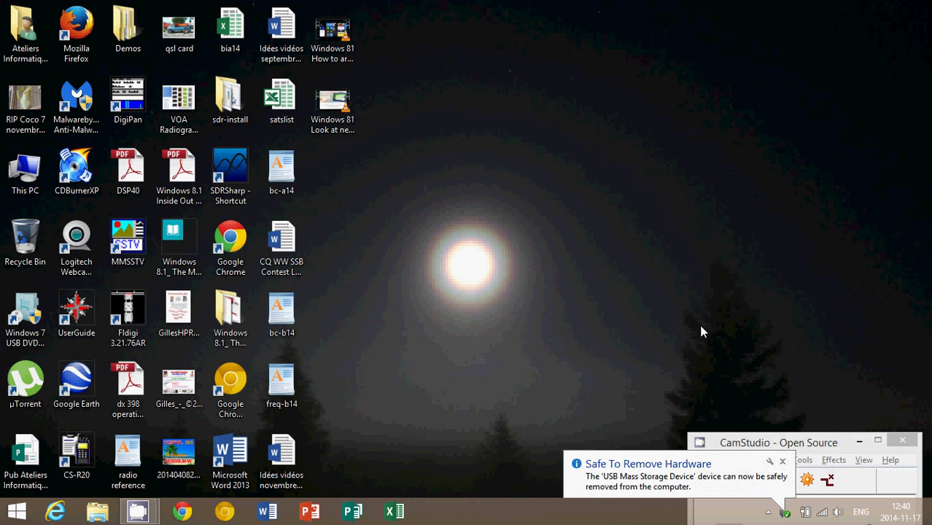
# Step: Confirm This PC no longer lists KINGSTON (F:), minimize it, and deselect the desktop videos
pyautogui.click(97, 511)
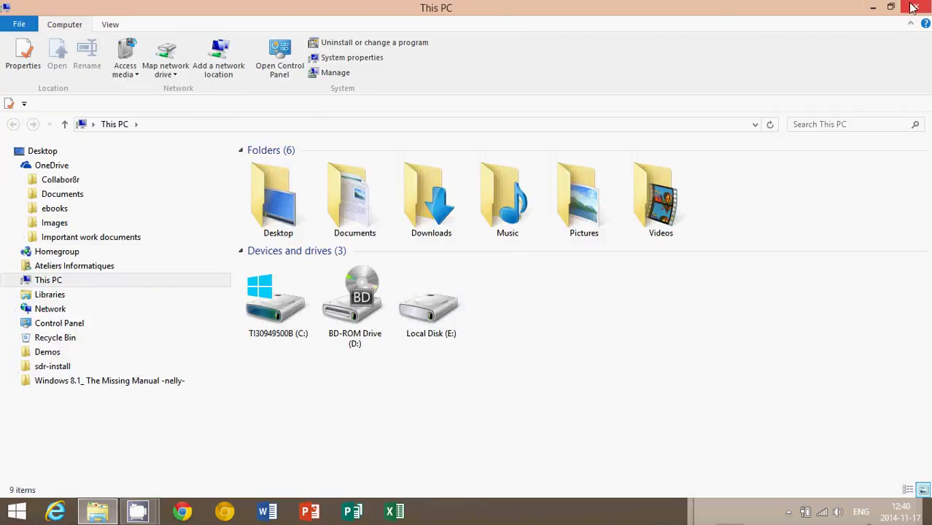
pyautogui.click(873, 14)
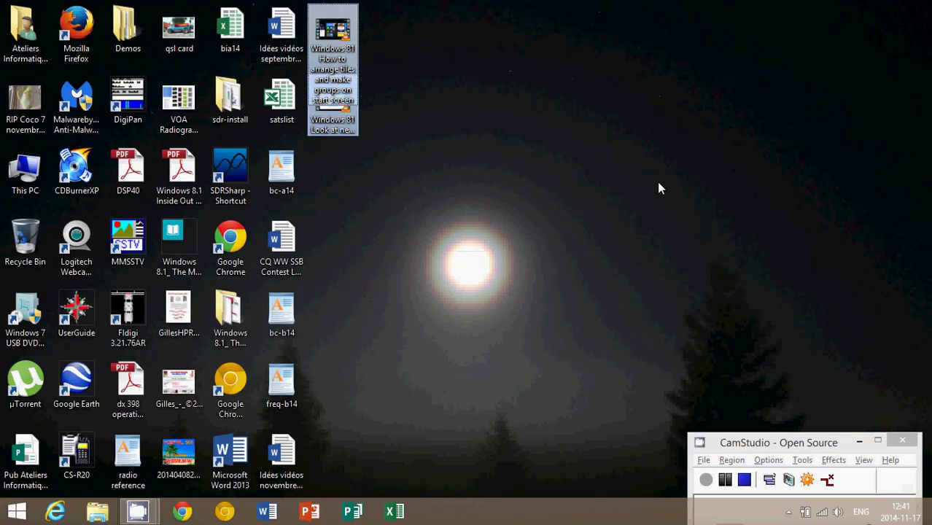
pyautogui.click(715, 179)
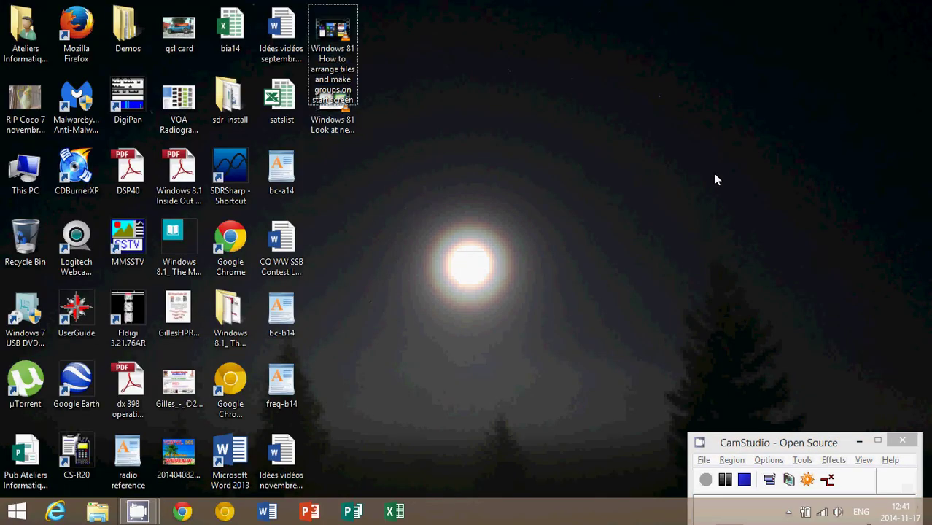